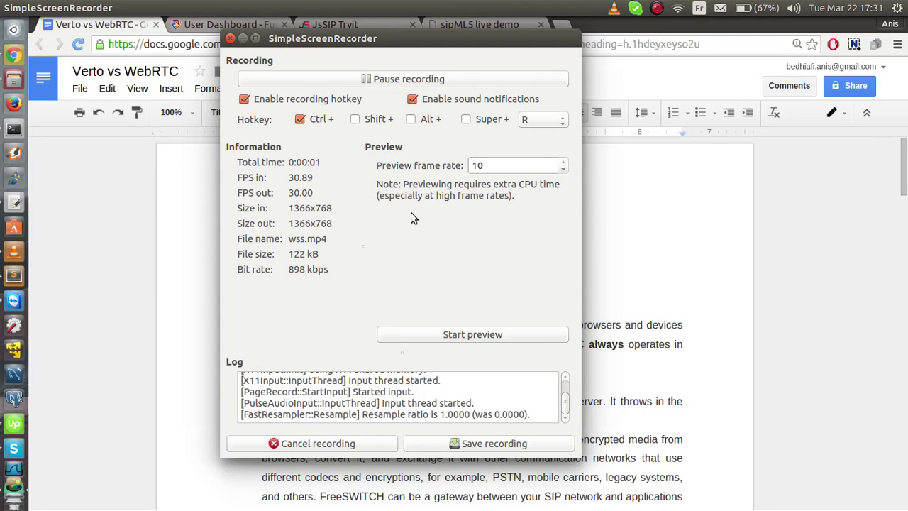
# Read through the WebRTC notes, from the heading and secure-mode line to the first paragraph.
pyautogui.click(242, 39)
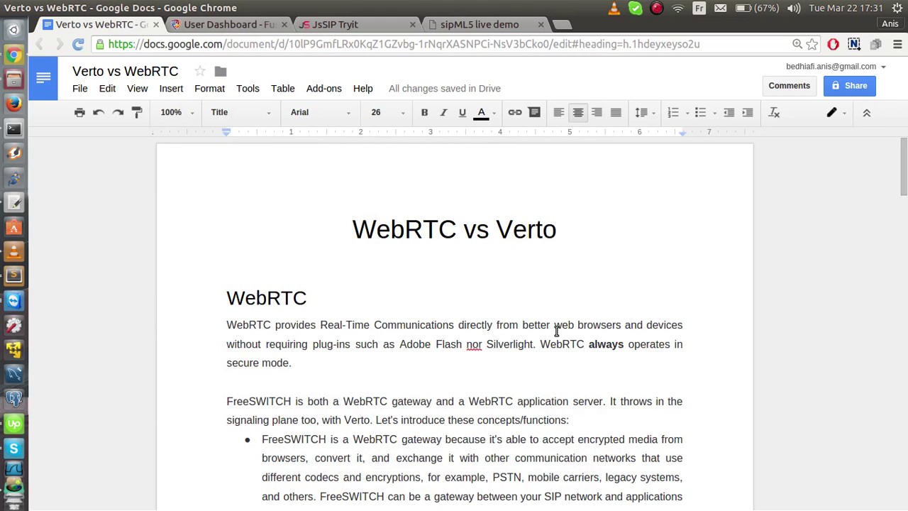
pyautogui.click(492, 292)
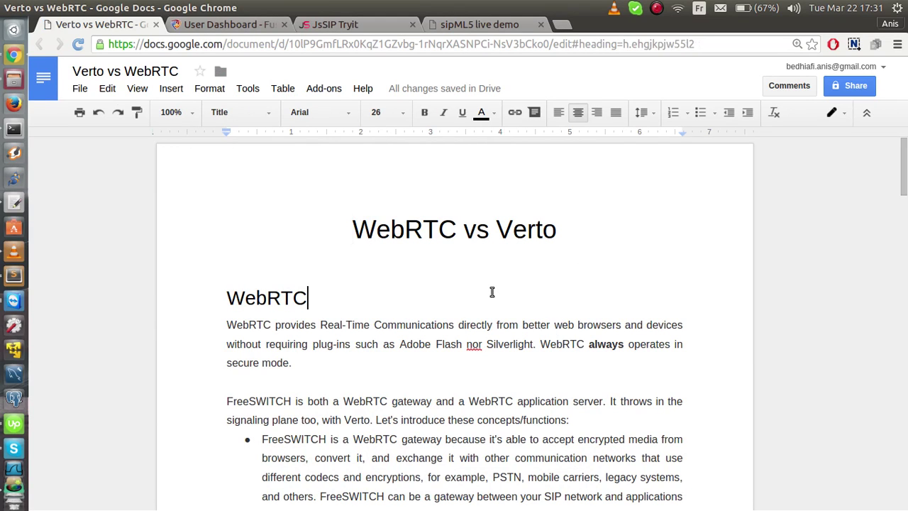
pyautogui.click(462, 367)
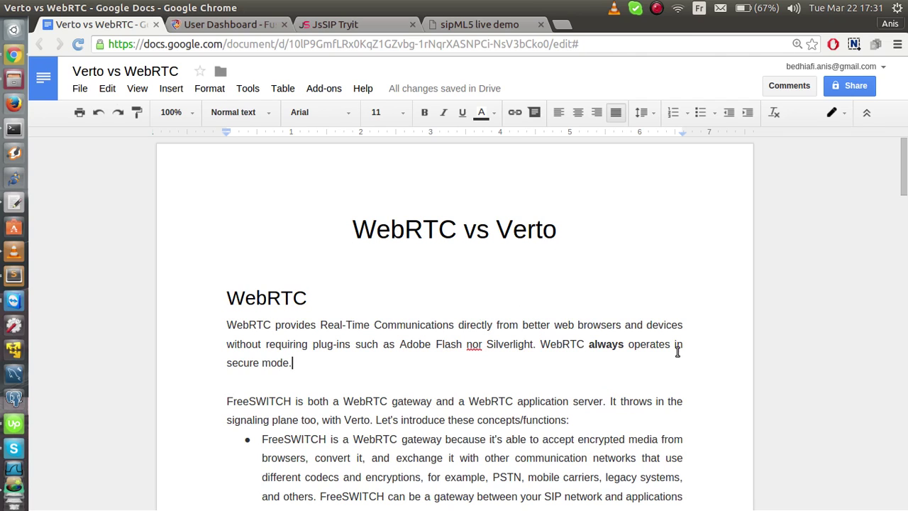
pyautogui.moveTo(905, 167)
pyautogui.mouseDown()
pyautogui.moveTo(905, 185)
pyautogui.moveTo(905, 160)
pyautogui.mouseUp()
pyautogui.click(390, 347)
pyautogui.moveTo(905, 189); pyautogui.dragTo(894, 378)
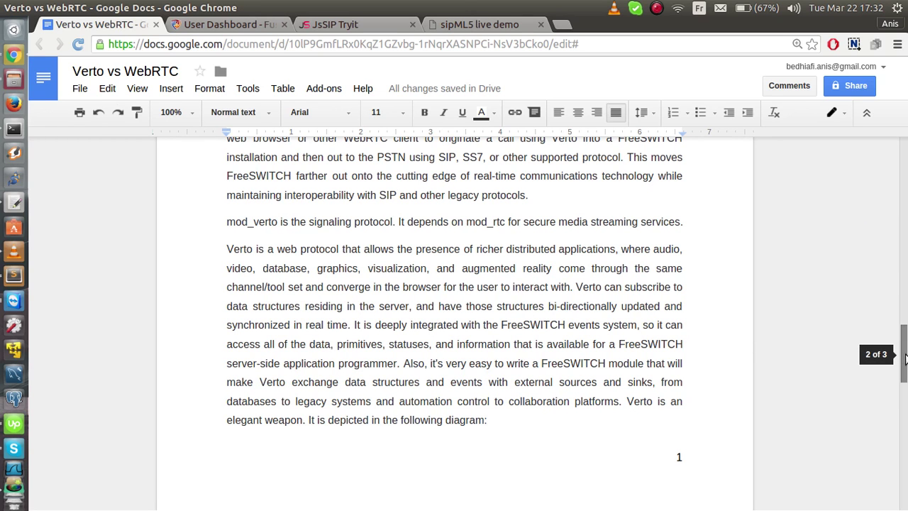
pyautogui.moveTo(903, 356); pyautogui.dragTo(897, 169)
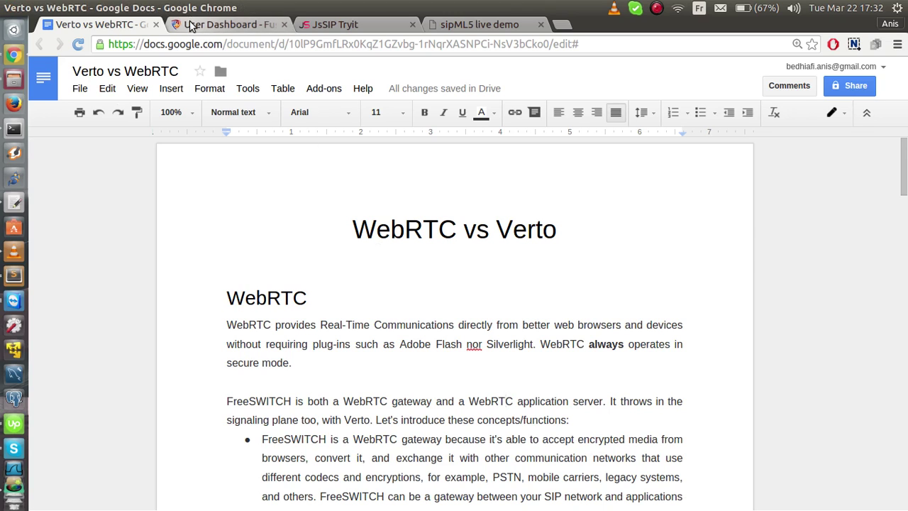
# Open FusionPBX's SIP Status page and select the internal profile's WSS address on port 7443.
pyautogui.click(235, 25)
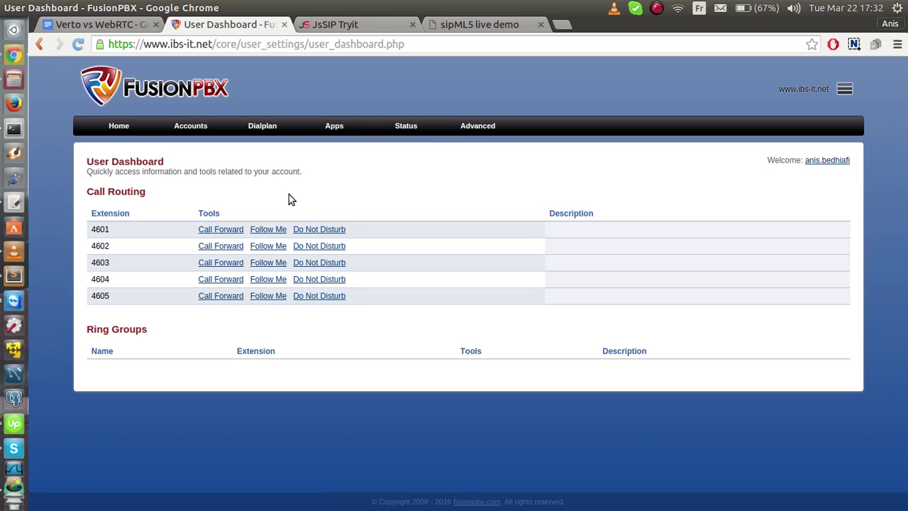
pyautogui.moveTo(389, 133)
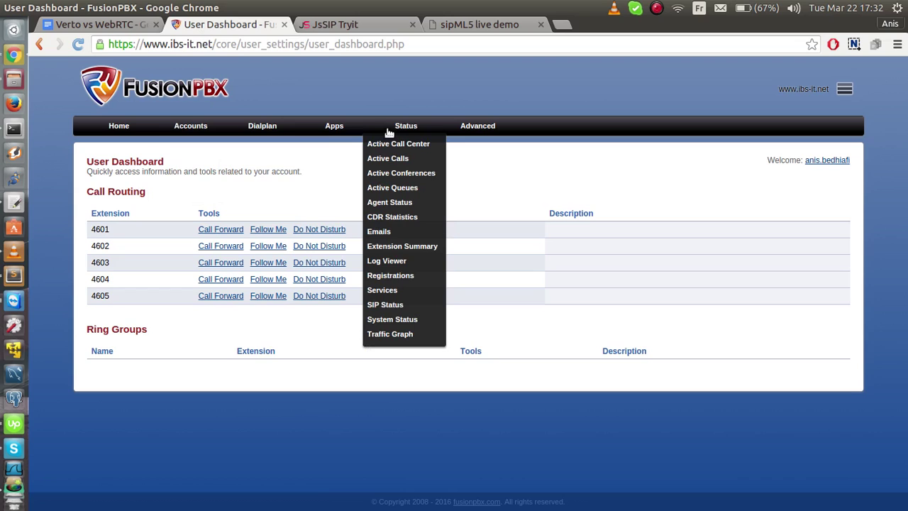
pyautogui.click(401, 309)
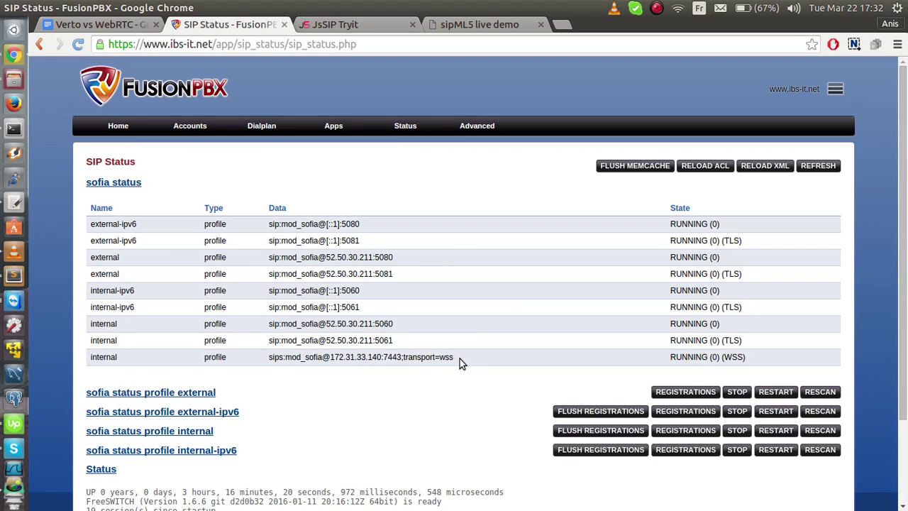
pyautogui.moveTo(460, 359); pyautogui.dragTo(348, 379)
pyautogui.click(350, 382)
pyautogui.click(327, 31)
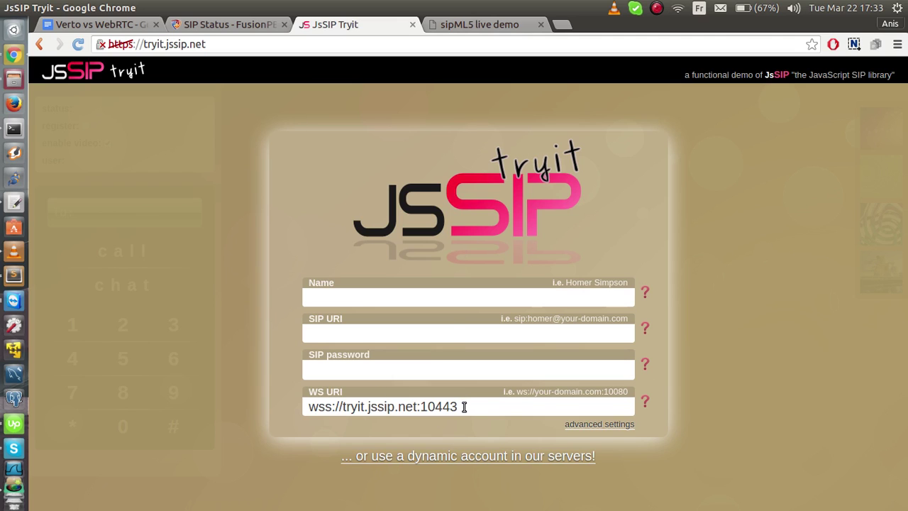
pyautogui.moveTo(464, 405); pyautogui.dragTo(315, 398)
pyautogui.write('ws')
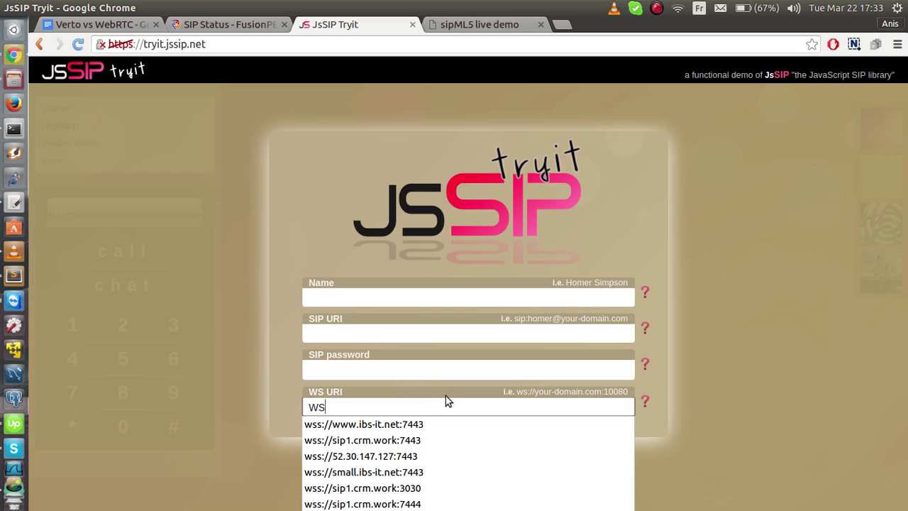
pyautogui.write('s://')
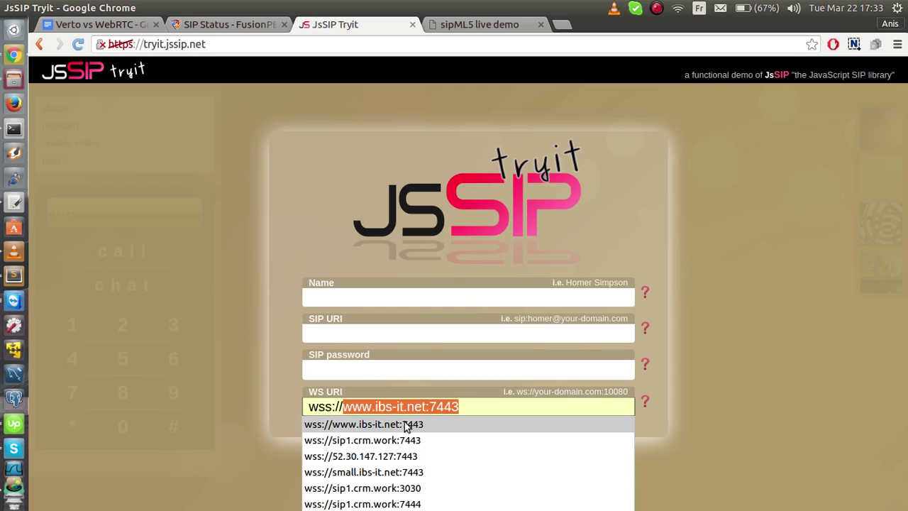
pyautogui.click(414, 423)
pyautogui.click(348, 292)
pyautogui.write('Anis')
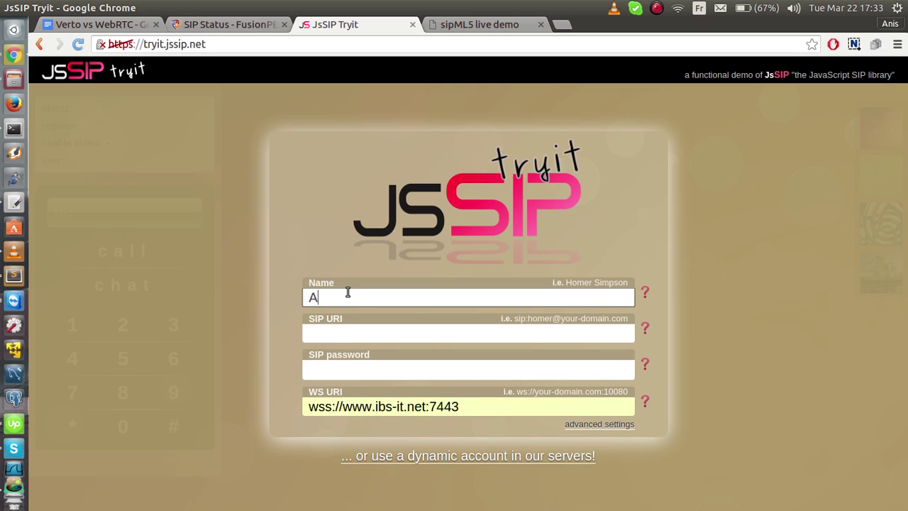
pyautogui.click(341, 335)
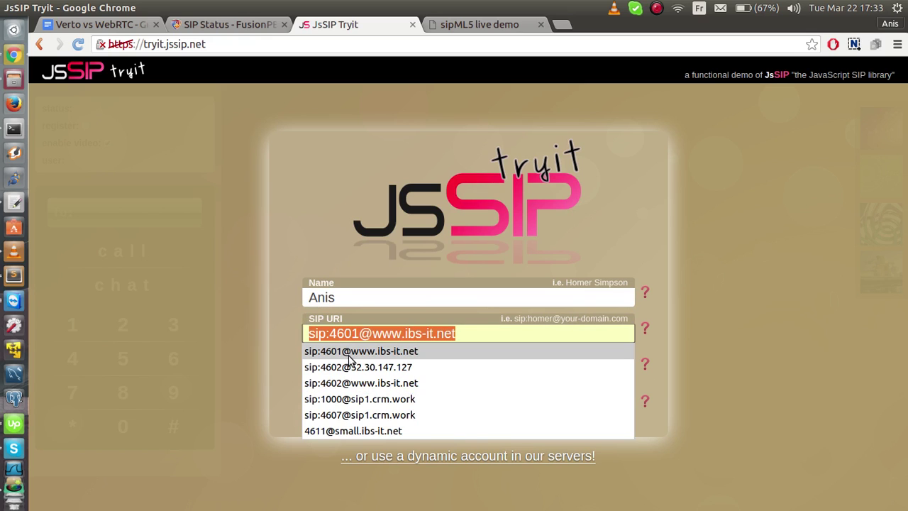
pyautogui.click(349, 361)
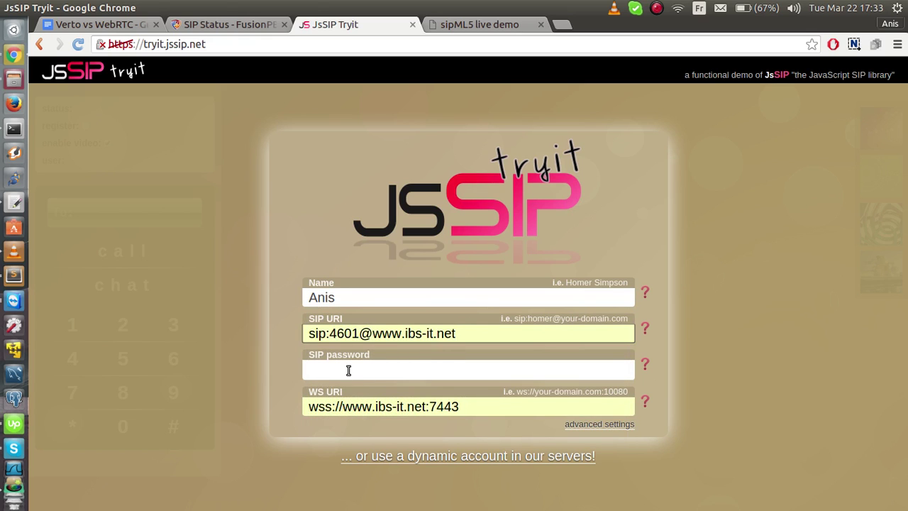
# Open extension 4601 in FusionPBX's Extensions list and copy its password.
pyautogui.click(227, 24)
pyautogui.moveTo(120, 134)
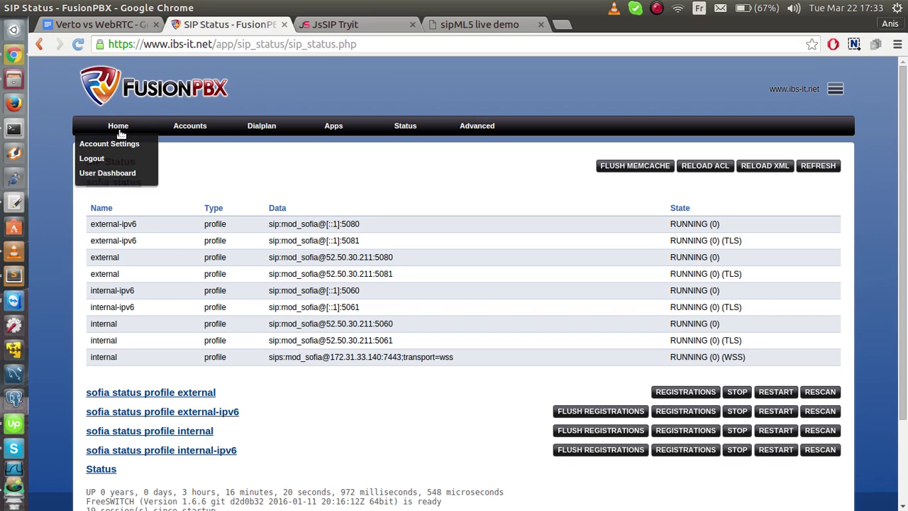
pyautogui.moveTo(188, 135)
pyautogui.click(186, 156)
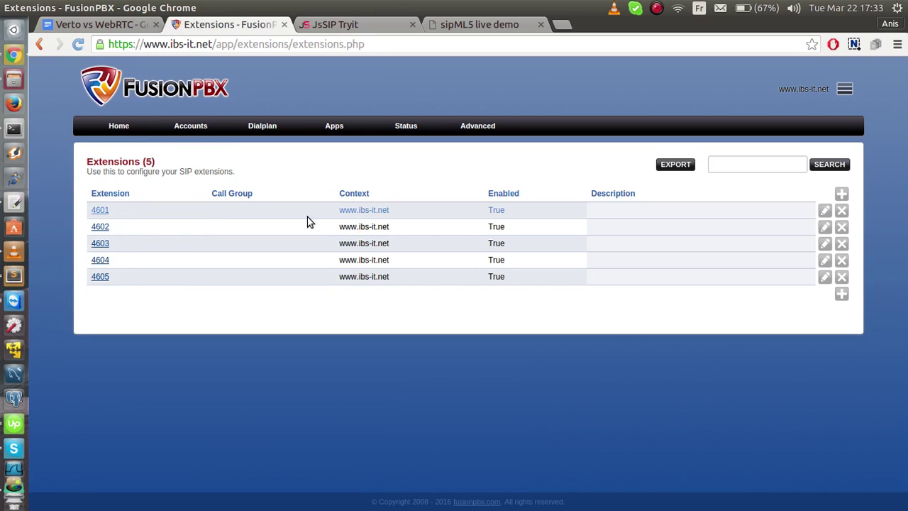
pyautogui.click(298, 215)
pyautogui.click(375, 263)
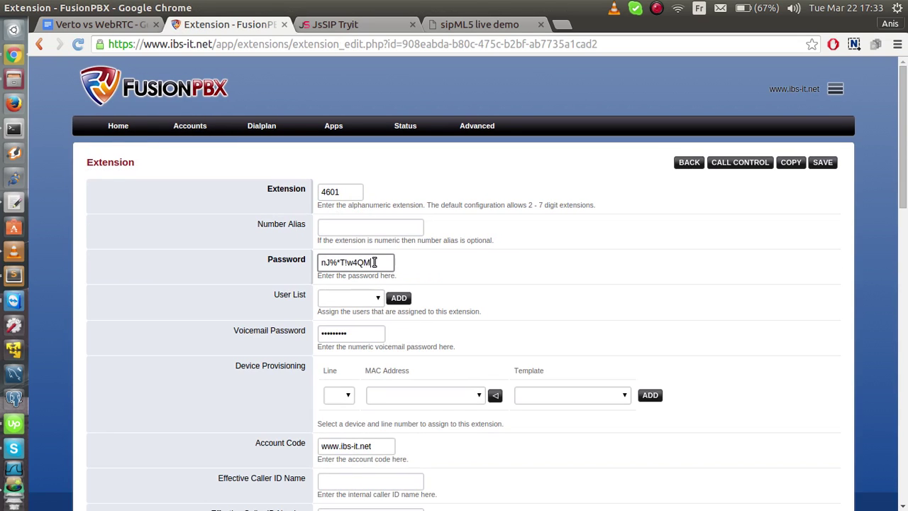
pyautogui.moveTo(374, 263); pyautogui.dragTo(316, 265)
# Paste 4601's password into JsSIP Tryit and turn off session_timers in advanced settings.
pyautogui.click(344, 26)
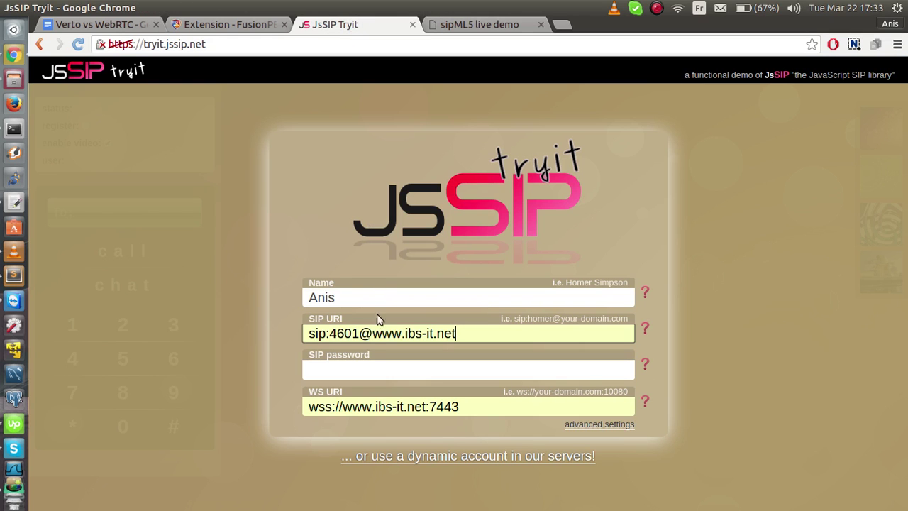
pyautogui.click(338, 365)
pyautogui.hotkey('ctrl', 'v')
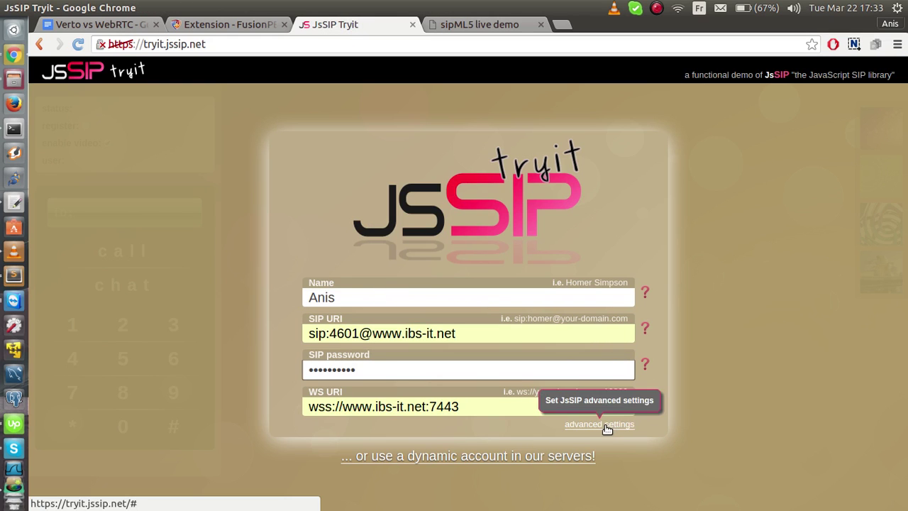
pyautogui.click(603, 425)
pyautogui.click(439, 262)
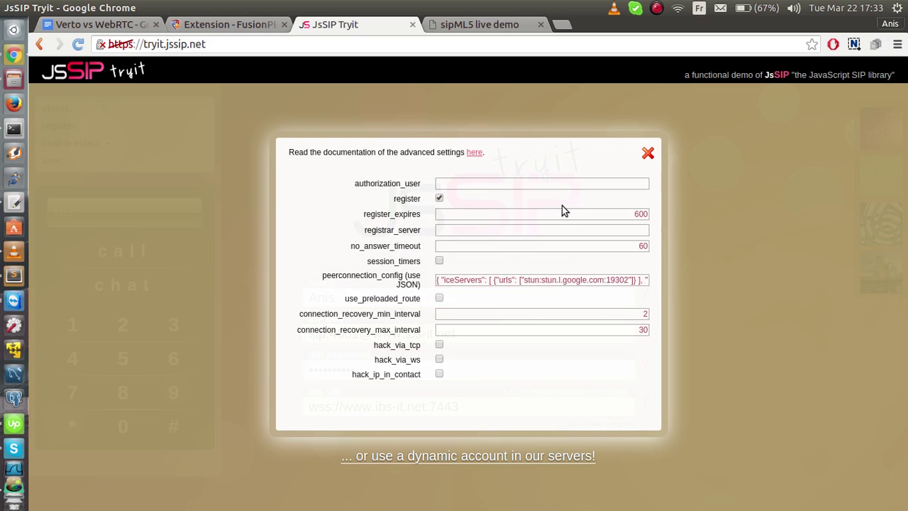
pyautogui.click(646, 156)
# Log in to register extension 4601, then disable video.
pyautogui.click(451, 372)
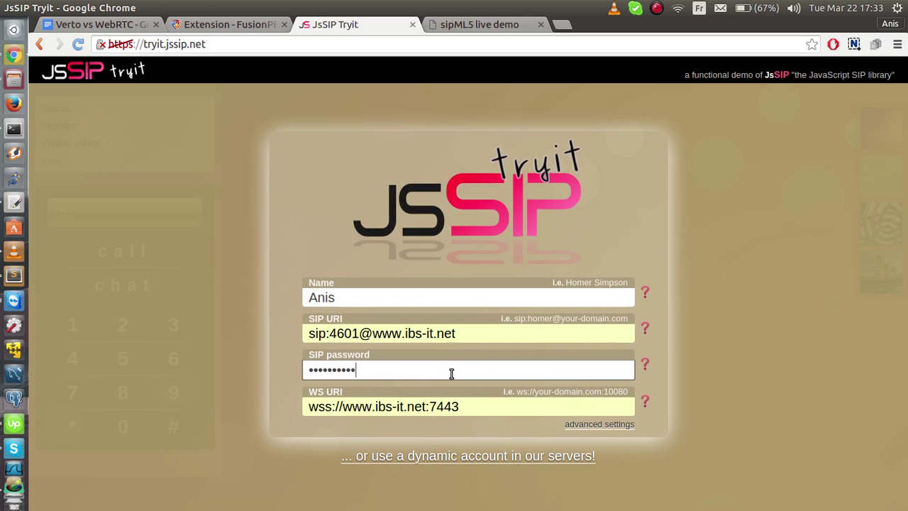
pyautogui.press('Return')
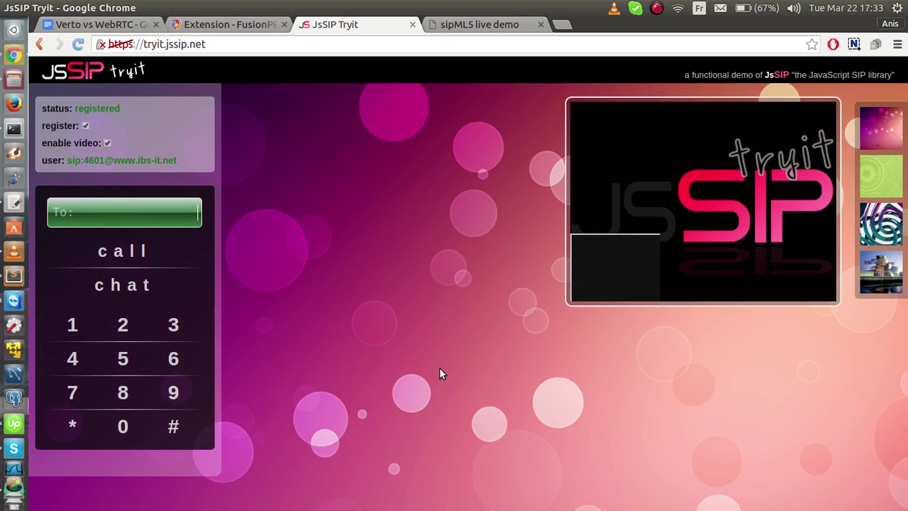
pyautogui.click(107, 143)
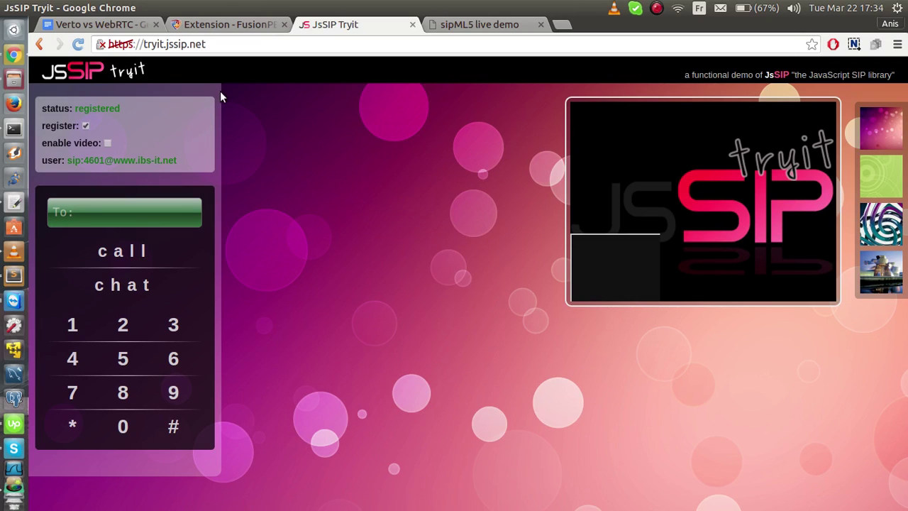
pyautogui.click(560, 24)
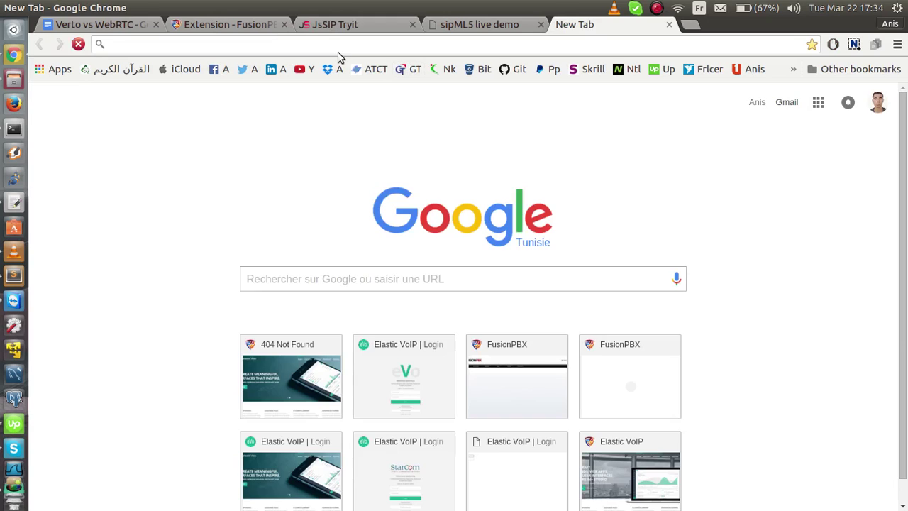
pyautogui.write('w')
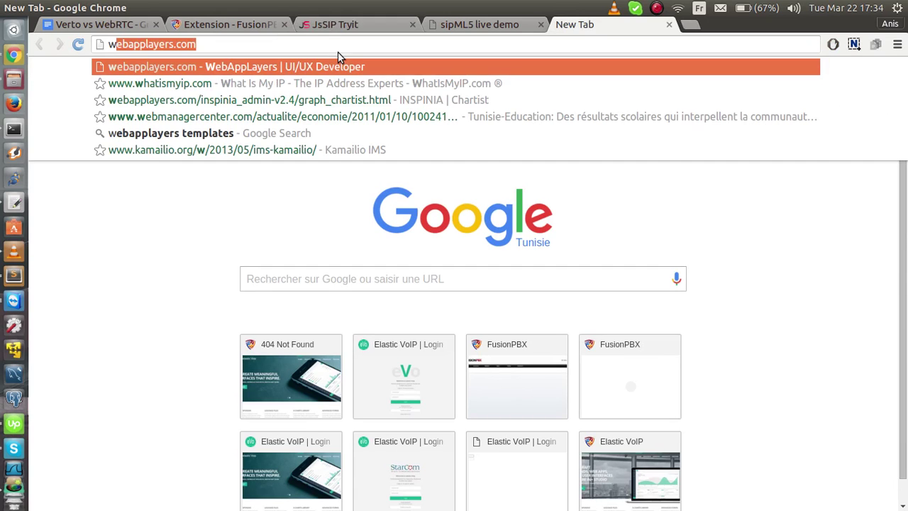
pyautogui.write('ww')
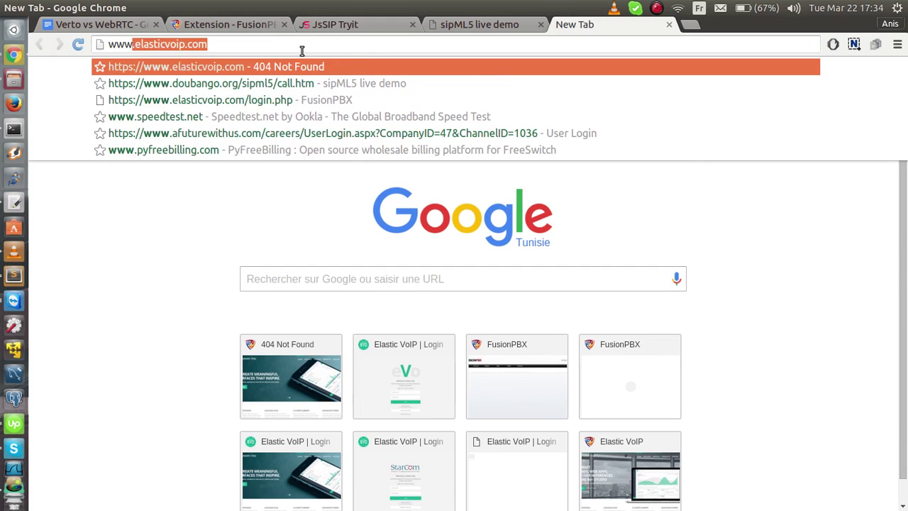
pyautogui.write('.ib')
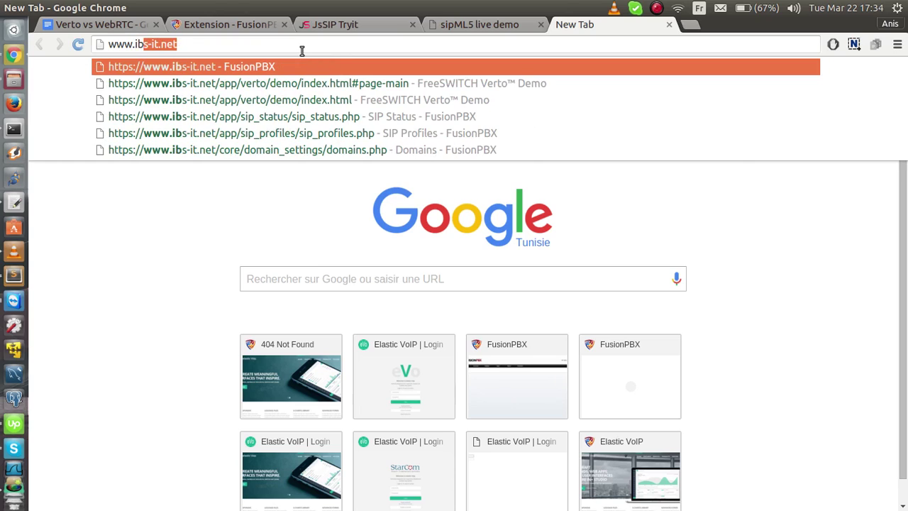
pyautogui.press('Right')
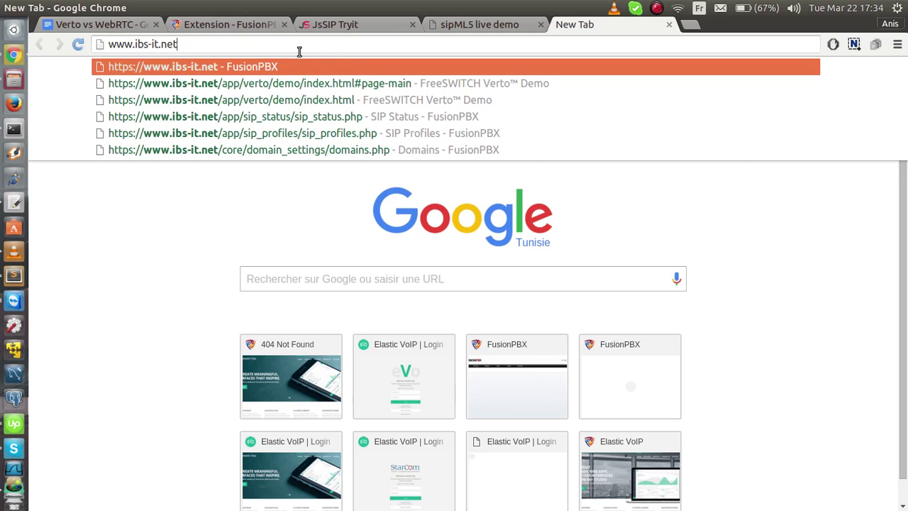
pyautogui.write(':744')
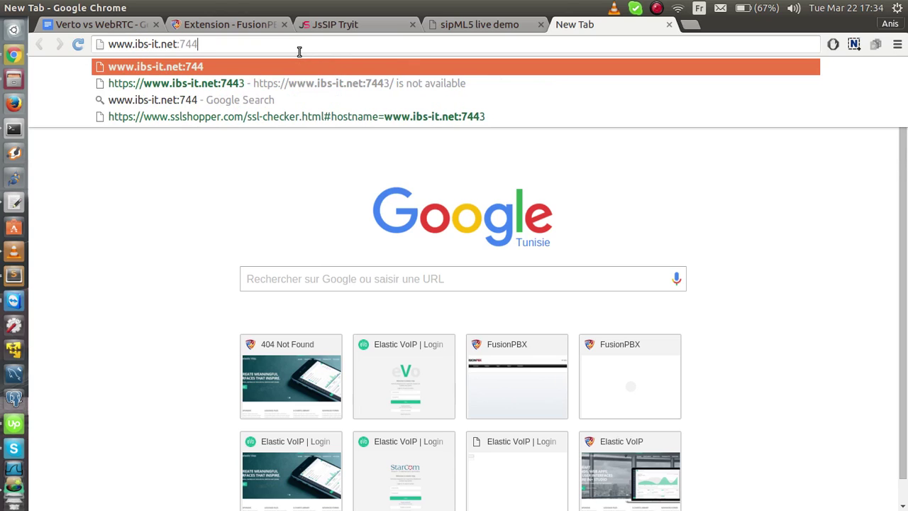
pyautogui.write('3')
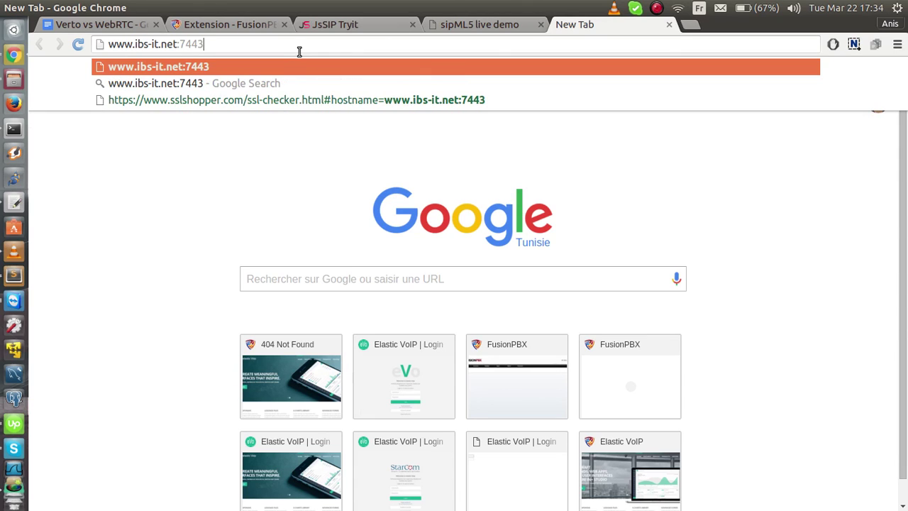
pyautogui.press('Return')
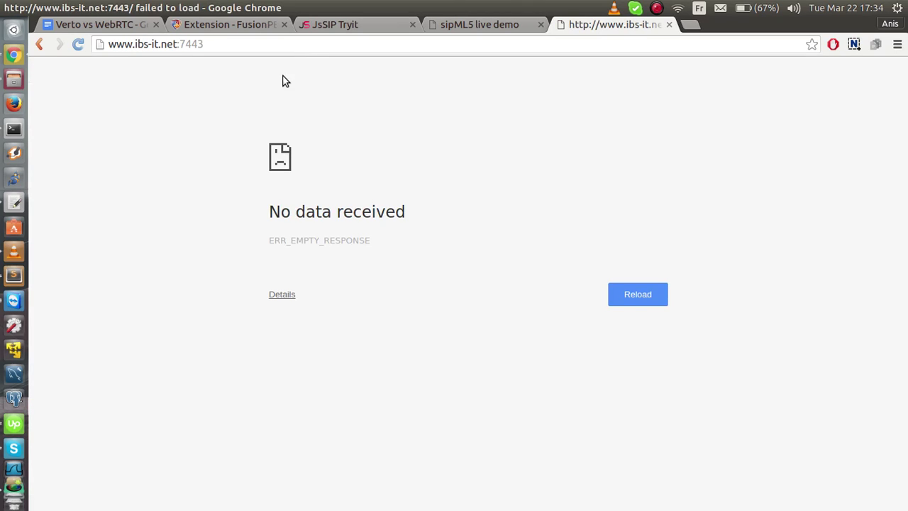
pyautogui.click(108, 44)
pyautogui.click(110, 44)
pyautogui.write('https')
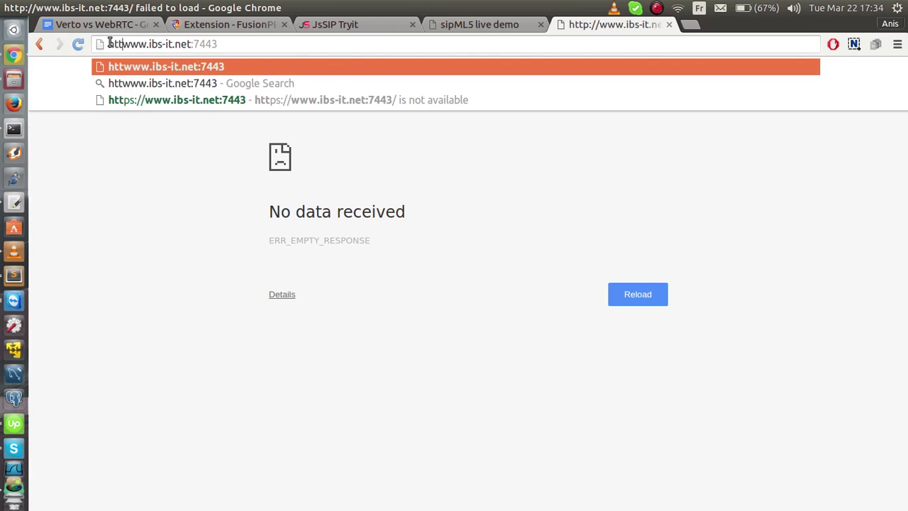
pyautogui.write('://')
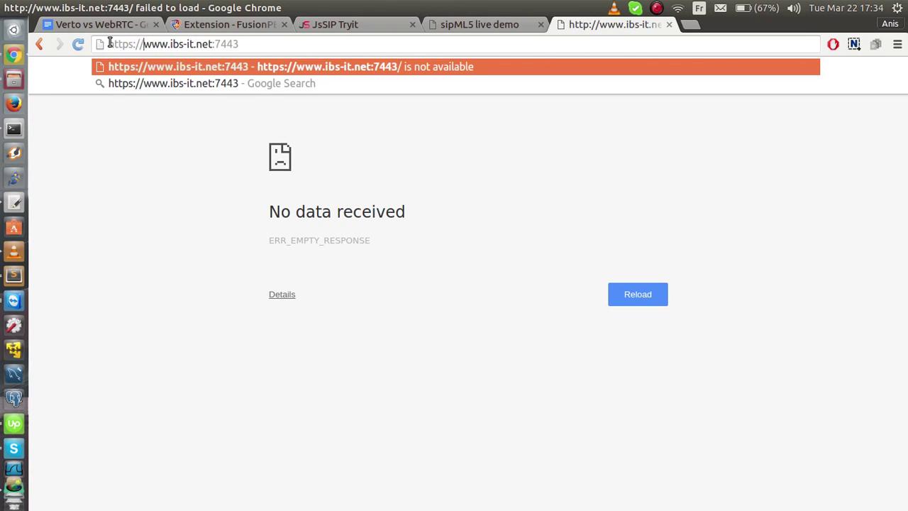
pyautogui.press('Return')
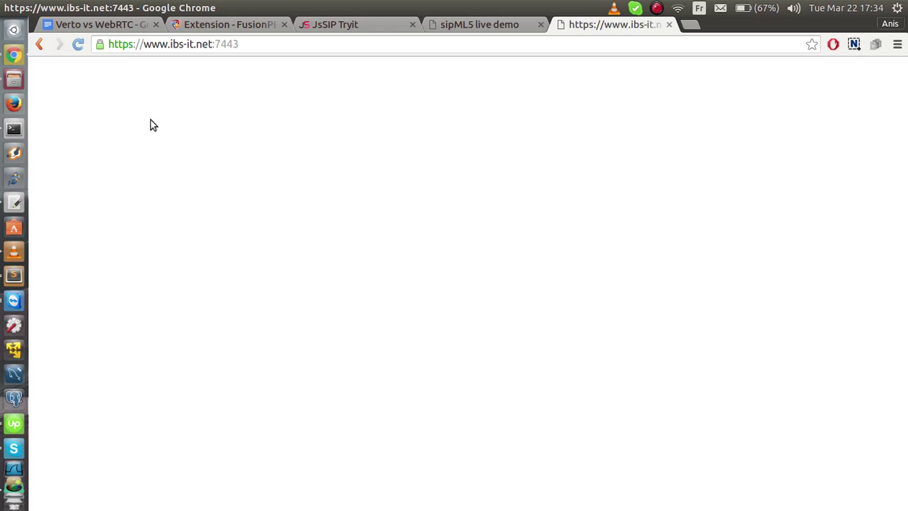
pyautogui.click(457, 28)
pyautogui.click(383, 28)
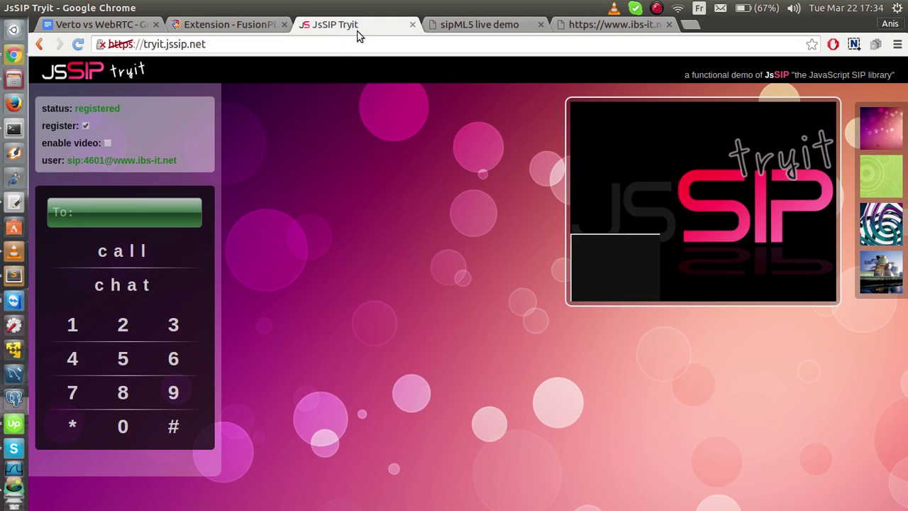
pyautogui.click(455, 29)
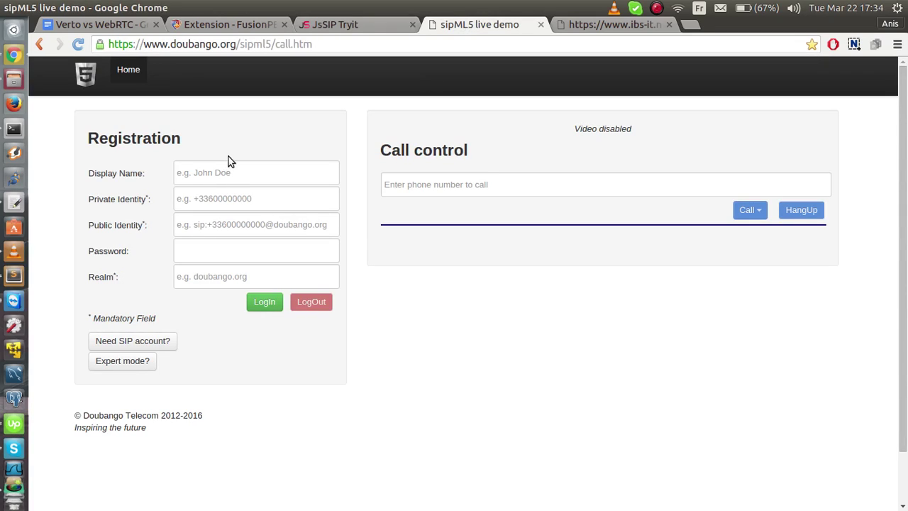
pyautogui.click(192, 172)
pyautogui.write('Anis2')
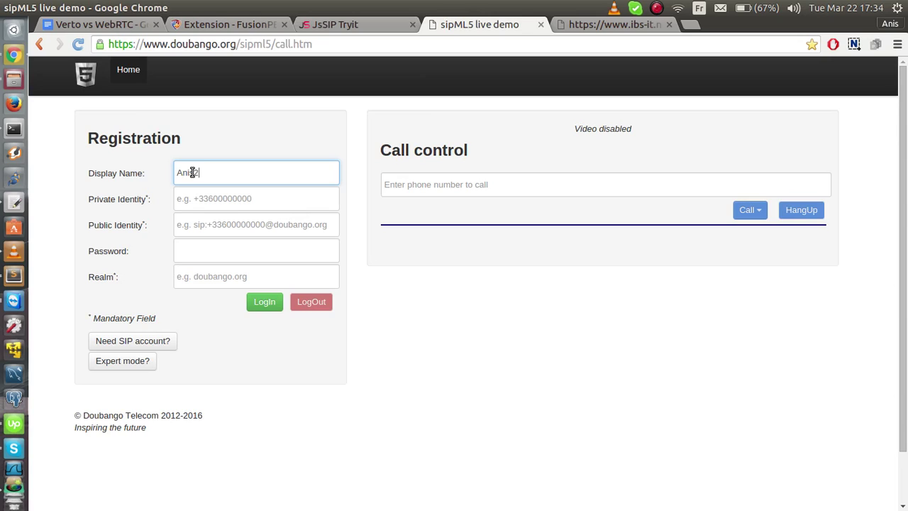
pyautogui.click(199, 201)
pyautogui.write('4602')
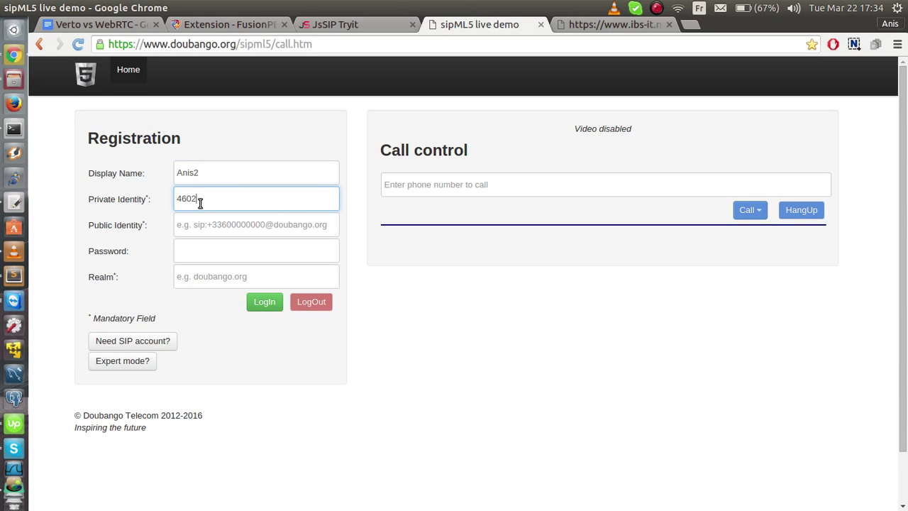
pyautogui.click(203, 228)
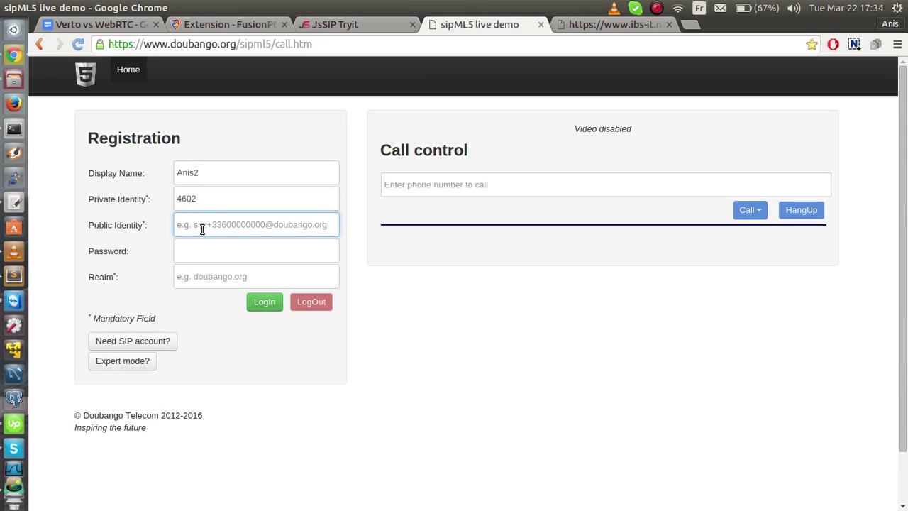
pyautogui.write('sip:4602@www.ibs-it.net')
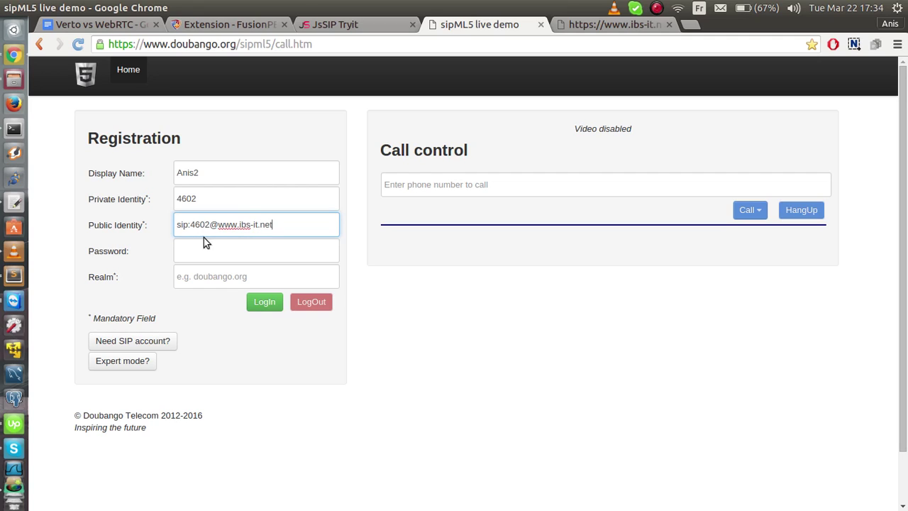
pyautogui.moveTo(274, 230); pyautogui.dragTo(220, 228)
pyautogui.hotkey('ctrl', 'c')
pyautogui.click(222, 272)
pyautogui.hotkey('ctrl', 'v')
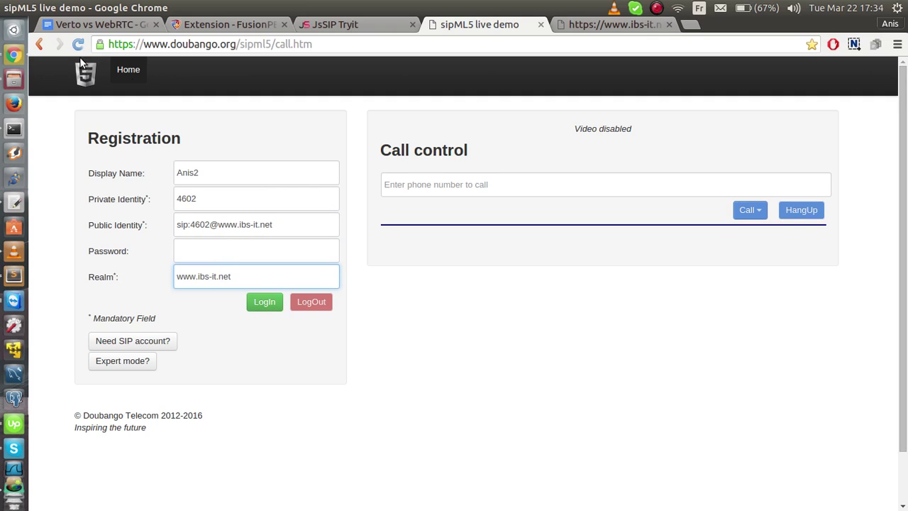
pyautogui.click(188, 26)
# Open extension 4602 in FusionPBX and copy its password.
pyautogui.click(689, 161)
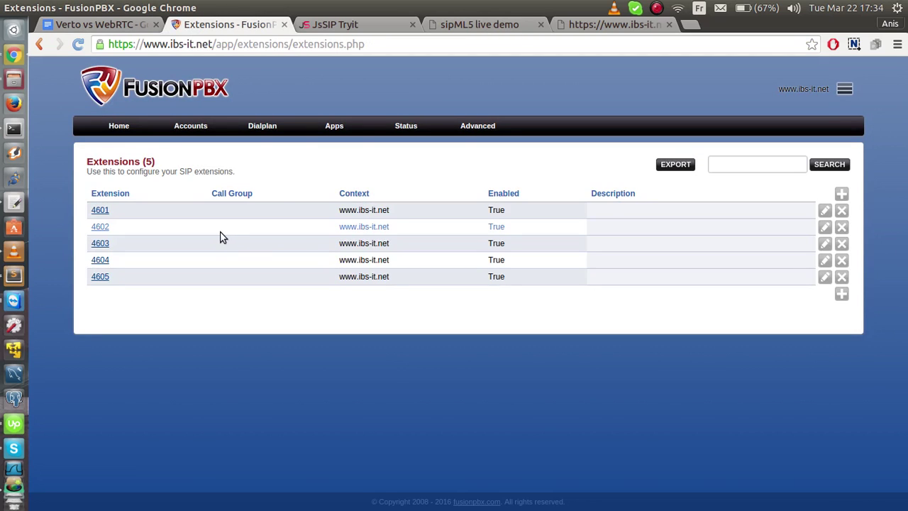
pyautogui.click(234, 227)
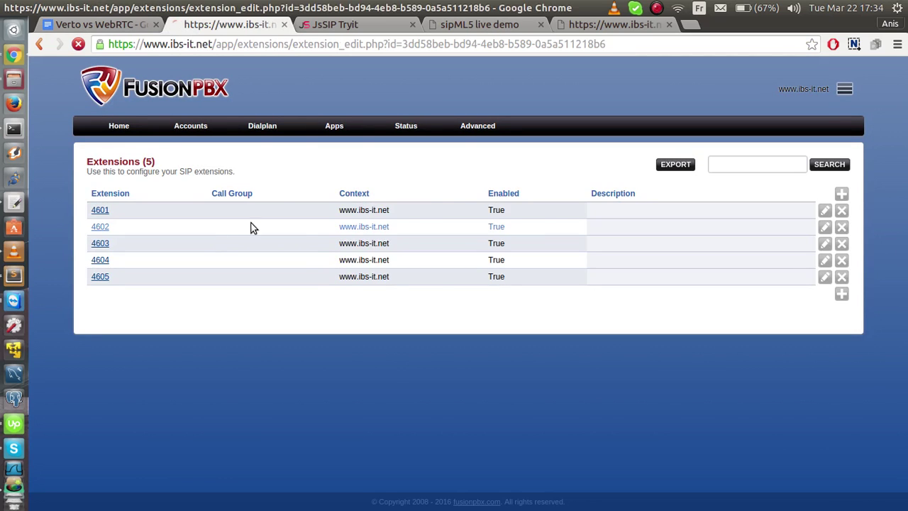
pyautogui.click(374, 262)
pyautogui.moveTo(375, 261); pyautogui.dragTo(320, 263)
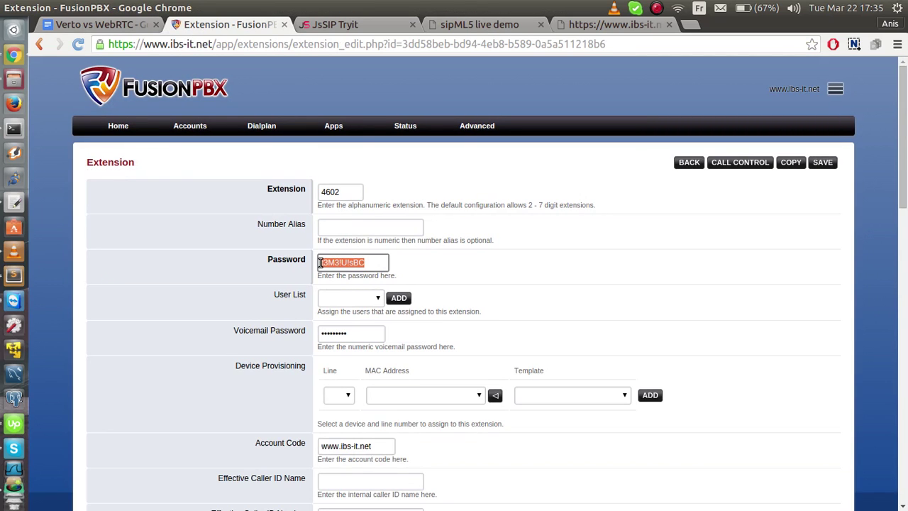
# Paste 4602's password into sipML5's Password field and copy the server domain.
pyautogui.click(456, 31)
pyautogui.click(217, 251)
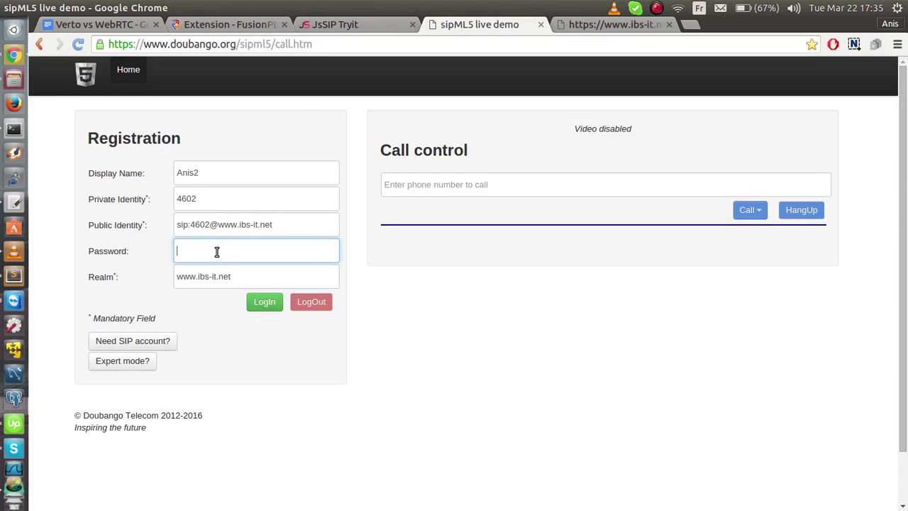
pyautogui.hotkey('ctrl', 'v')
pyautogui.moveTo(277, 226); pyautogui.dragTo(218, 225)
pyautogui.hotkey('ctrl', 'c')
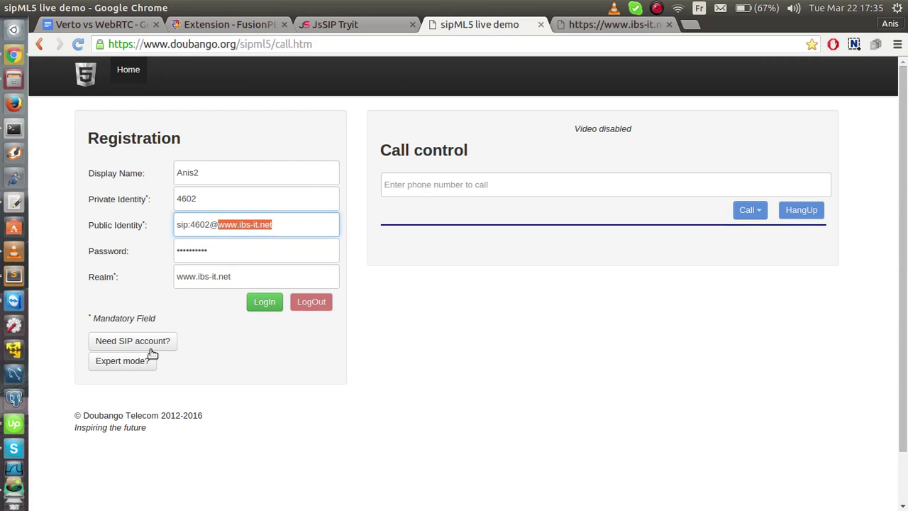
pyautogui.click(134, 365)
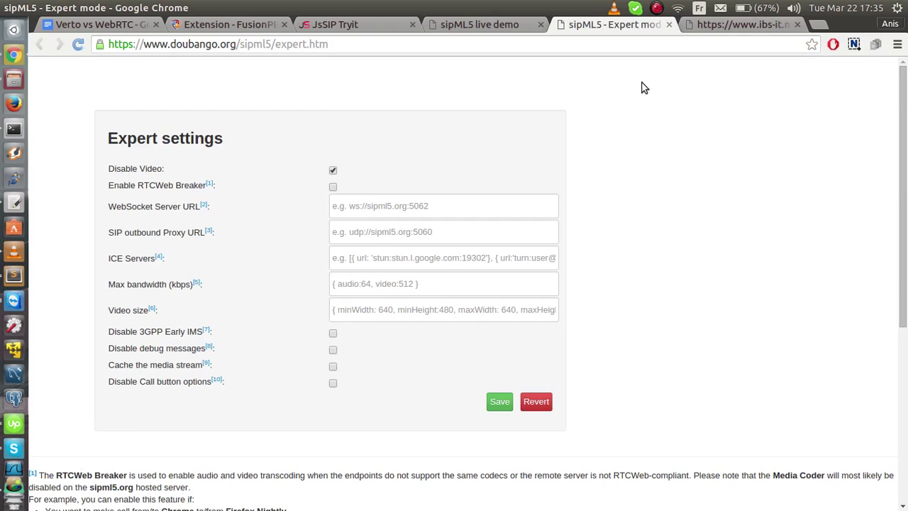
pyautogui.click(404, 207)
pyautogui.write('w')
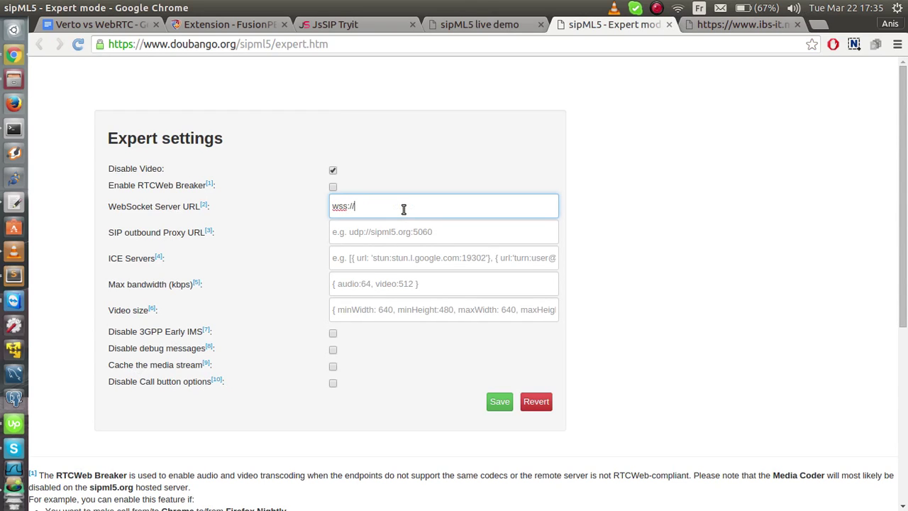
pyautogui.write('ss://')
pyautogui.hotkey('ctrl', 'v')
pyautogui.click(500, 404)
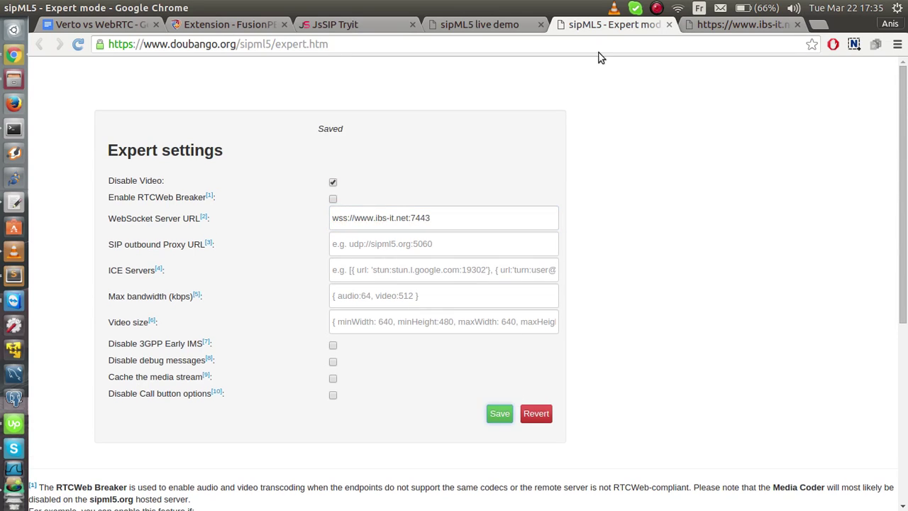
pyautogui.click(668, 24)
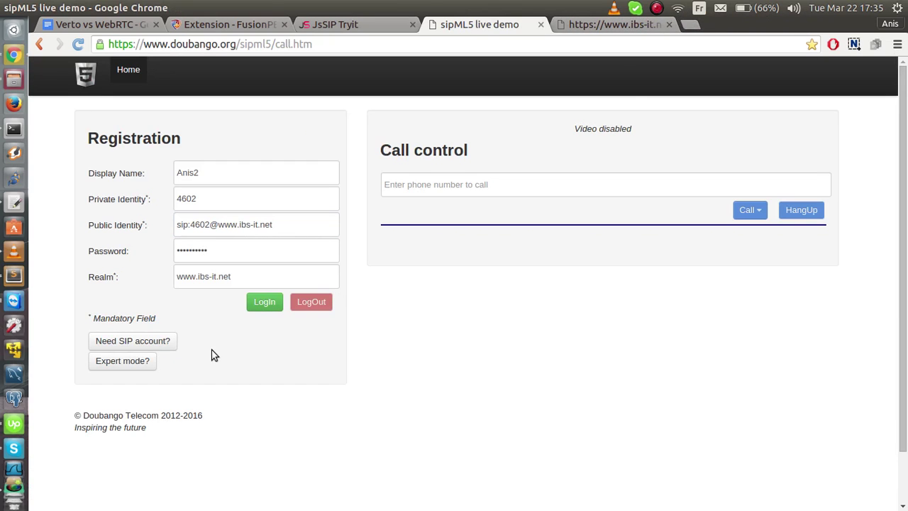
# Log sipML5 in, then dial 4602 from the JsSIP Tryit keypad and place the call.
pyautogui.click(264, 304)
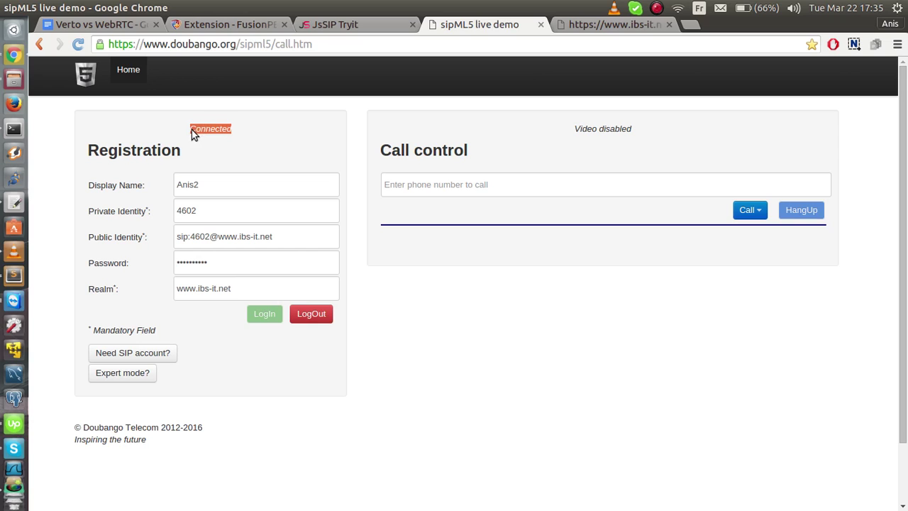
pyautogui.click(355, 24)
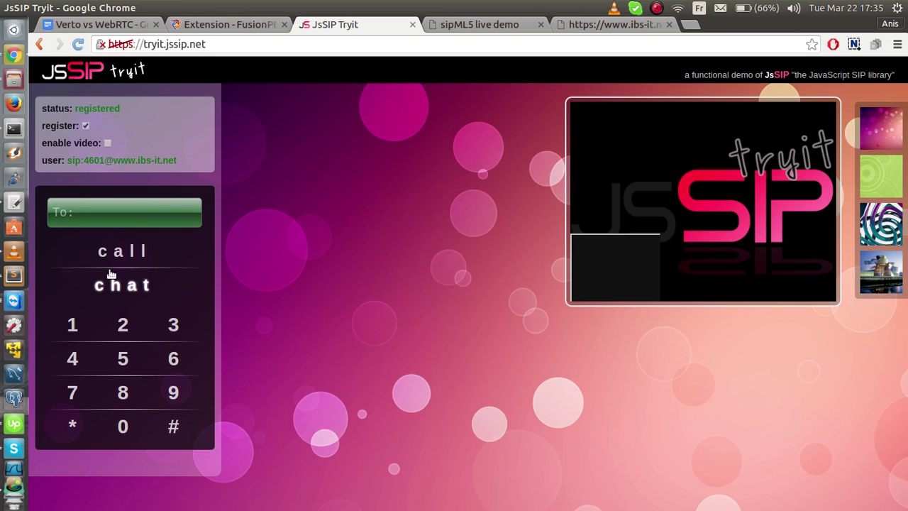
pyautogui.click(74, 359)
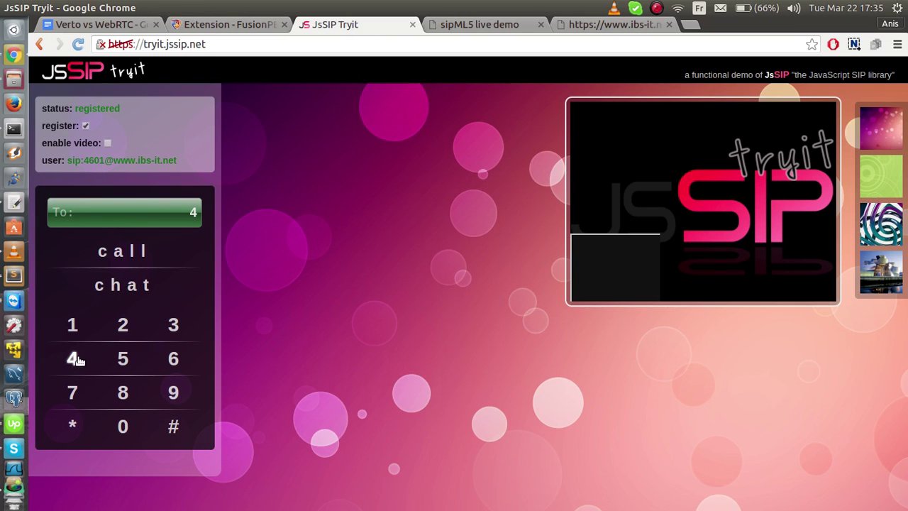
pyautogui.click(174, 361)
pyautogui.click(123, 428)
pyautogui.click(124, 325)
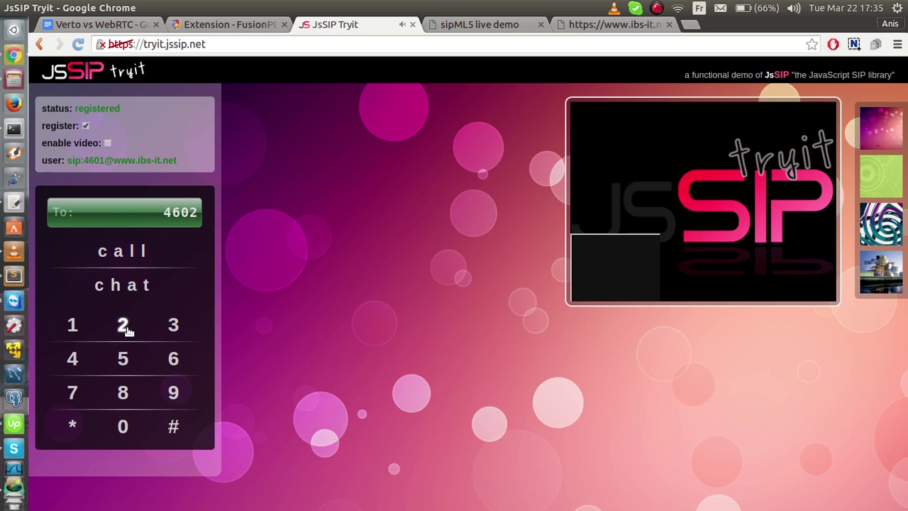
pyautogui.click(140, 256)
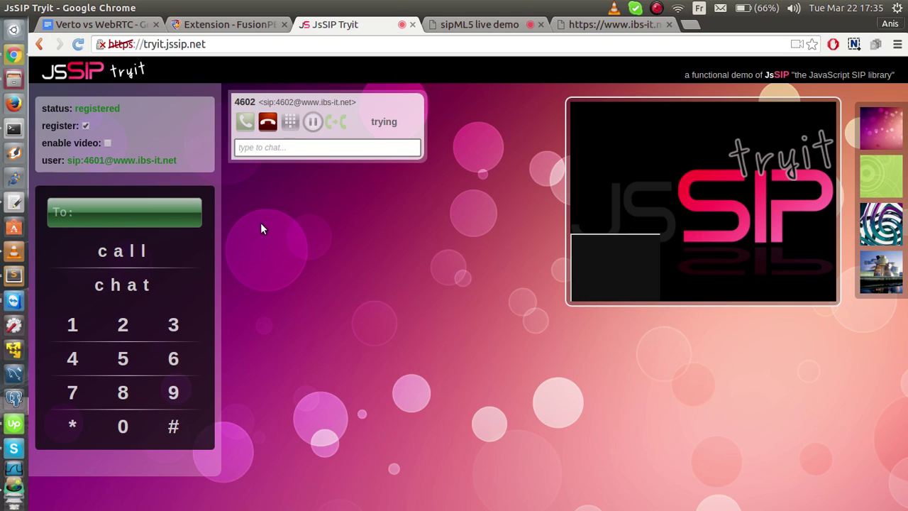
pyautogui.click(480, 27)
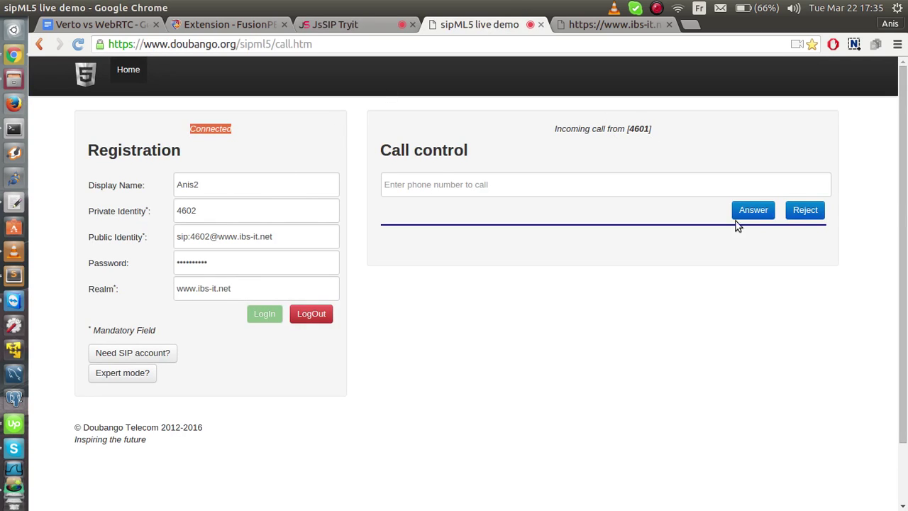
# Answer 4601's call in sipML5 and confirm JsSIP Tryit shows the 4602 call answered.
pyautogui.click(755, 208)
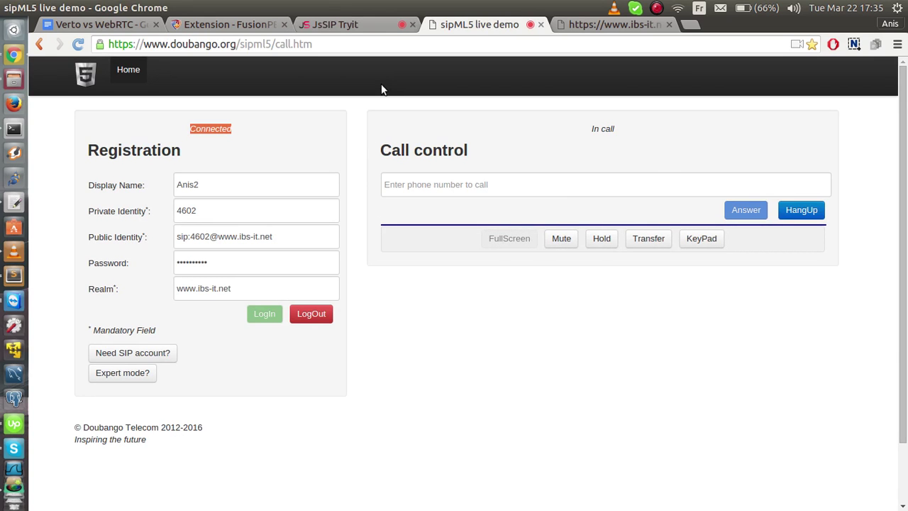
pyautogui.click(333, 26)
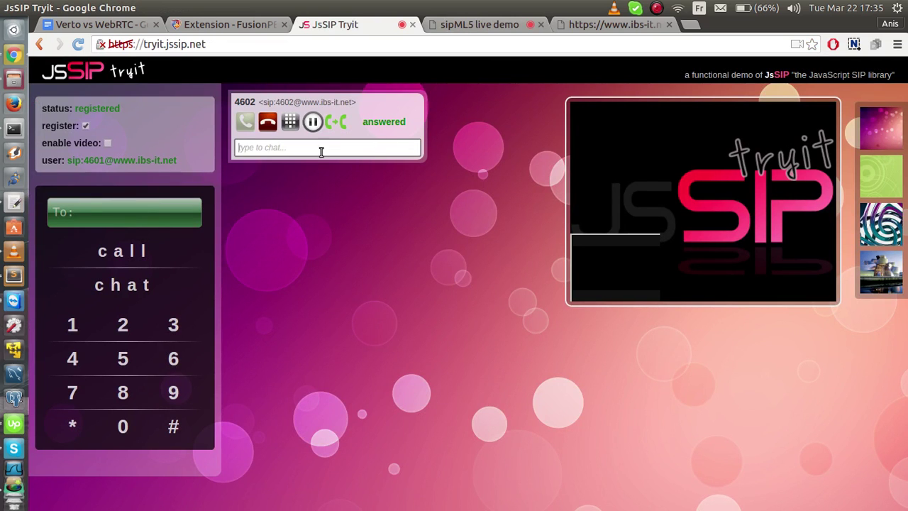
pyautogui.click(281, 149)
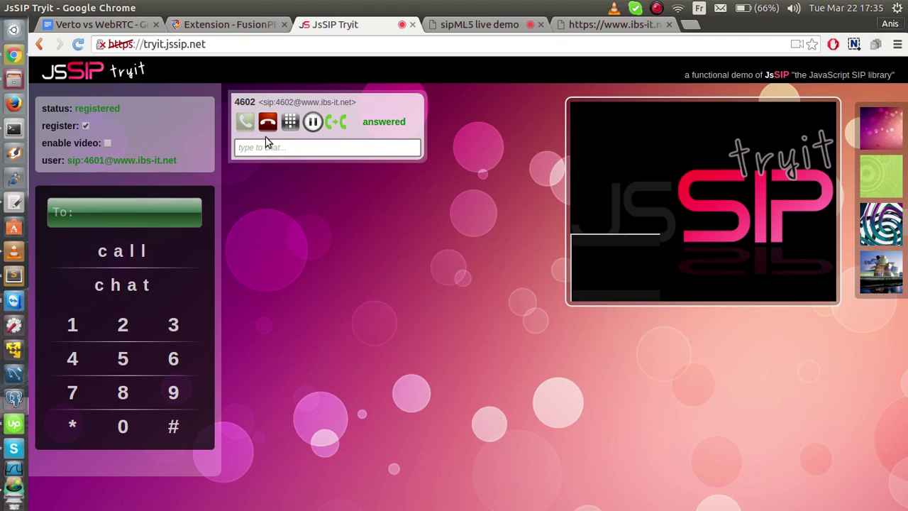